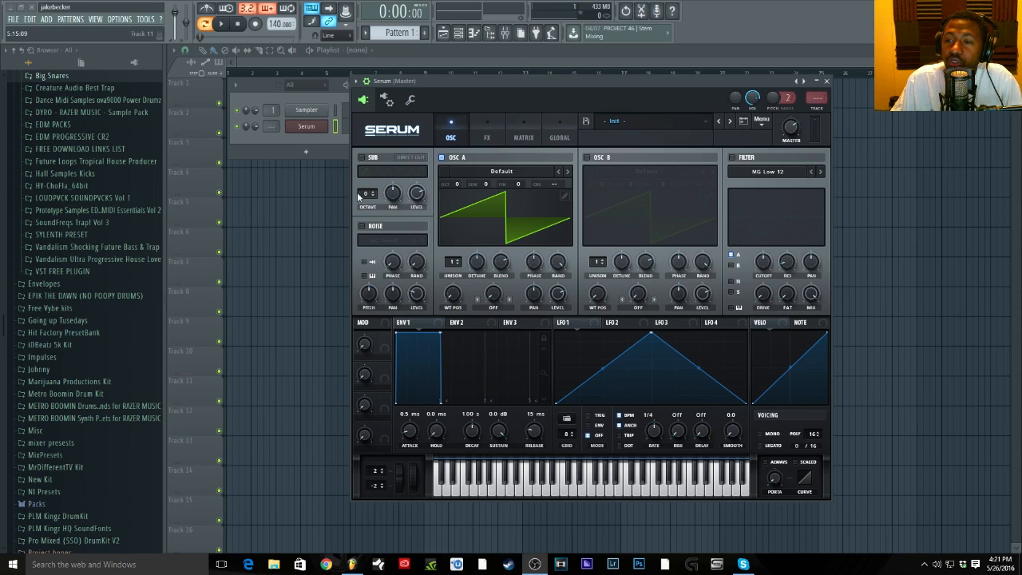
- Add a Sylenth1 Black [64bit] channel to the channel rack and reposition its window below the rack
left_click(305, 152)
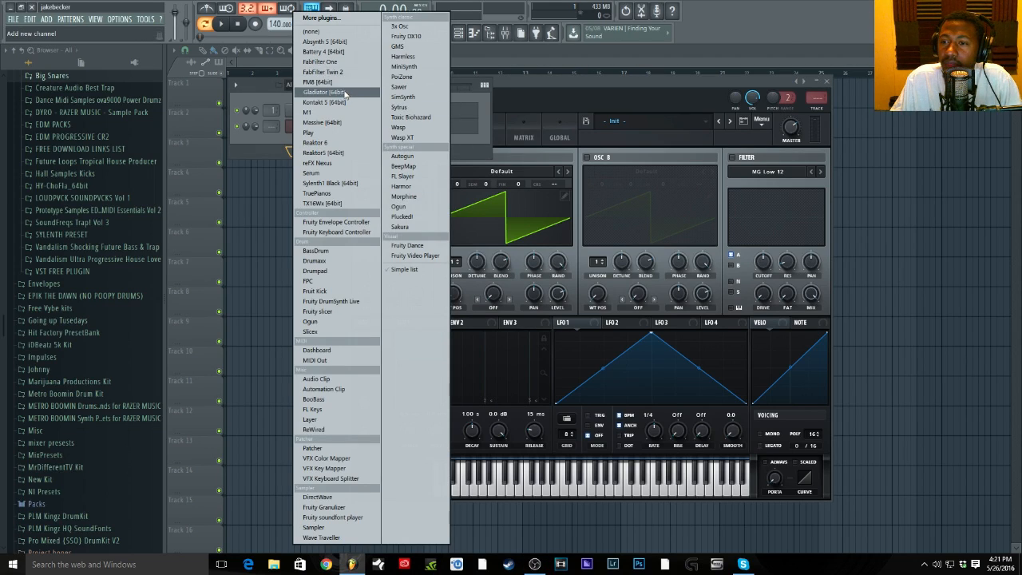
left_click(329, 183)
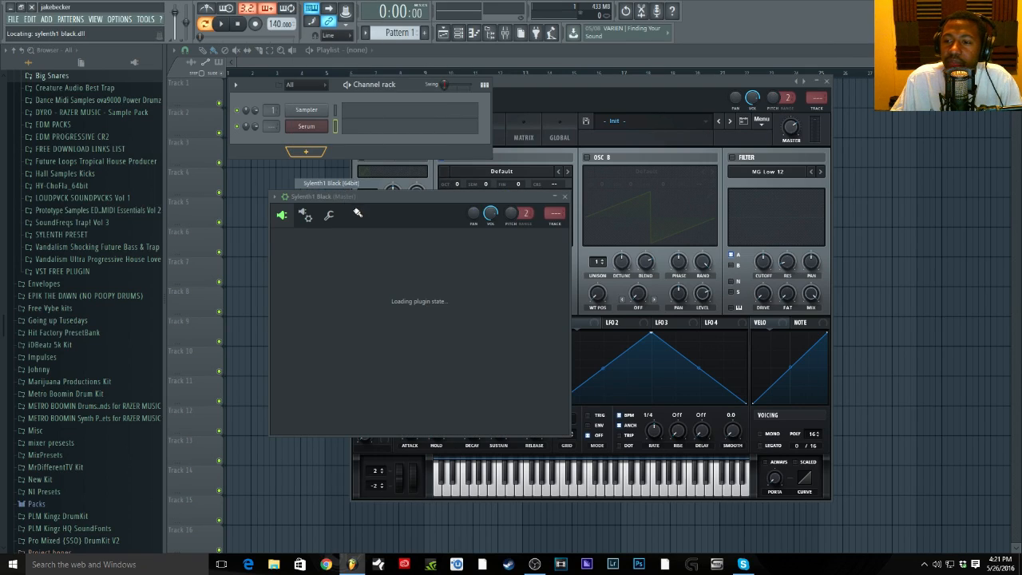
left_click_drag(354, 197, 303, 182)
left_click(270, 144)
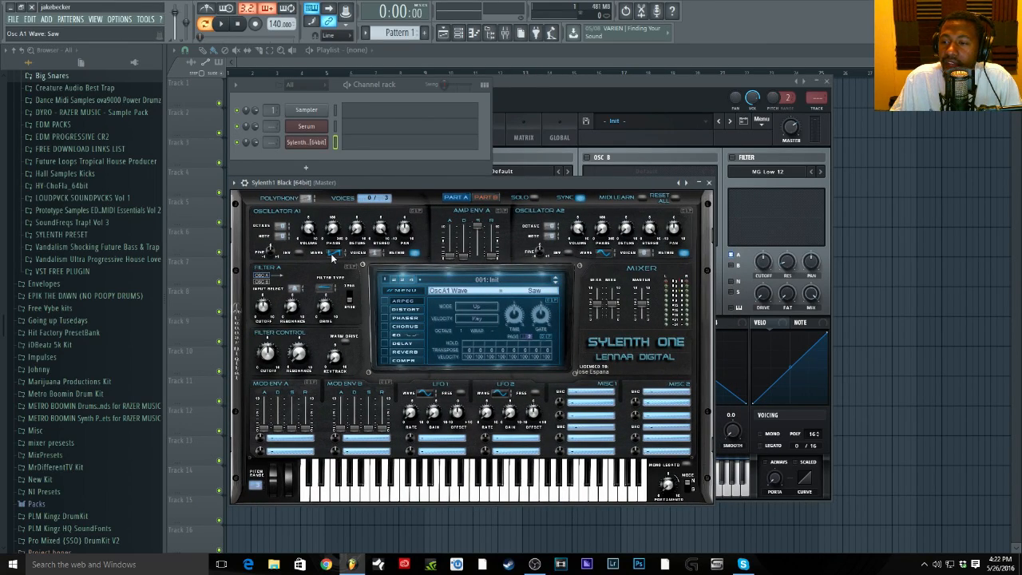
- Cycle through oscillator A1's waveforms such as Saw, Pulse and HPulse, settle on Pulse, and close Sylenth1
scroll(332, 256, "down", 1)
scroll(333, 254, "up", 5)
scroll(333, 254, "down", 3)
scroll(333, 253, "down", 1)
scroll(333, 254, "up", 1)
scroll(333, 254, "down", 1)
scroll(333, 254, "up", 1)
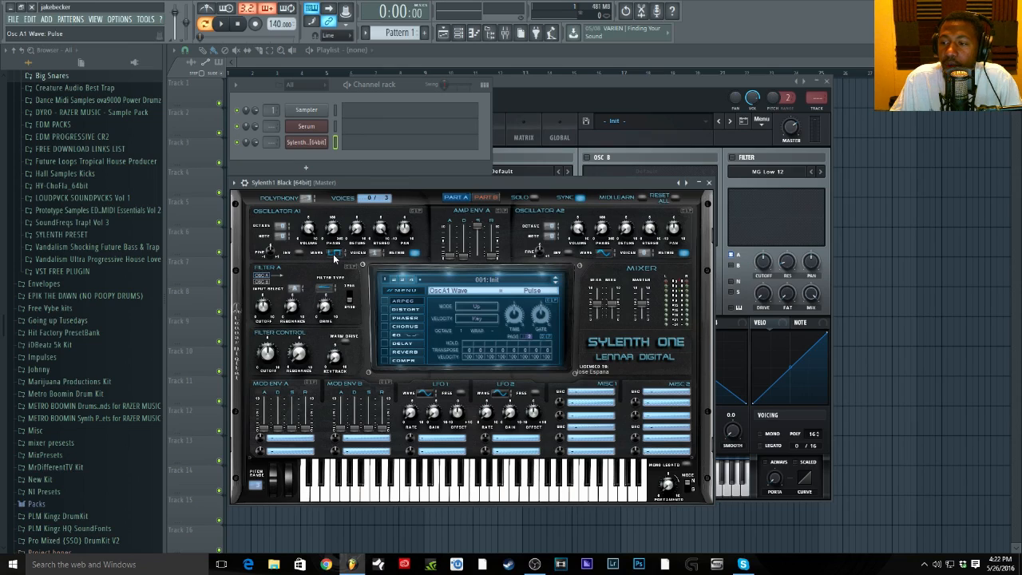
scroll(333, 254, "down", 2)
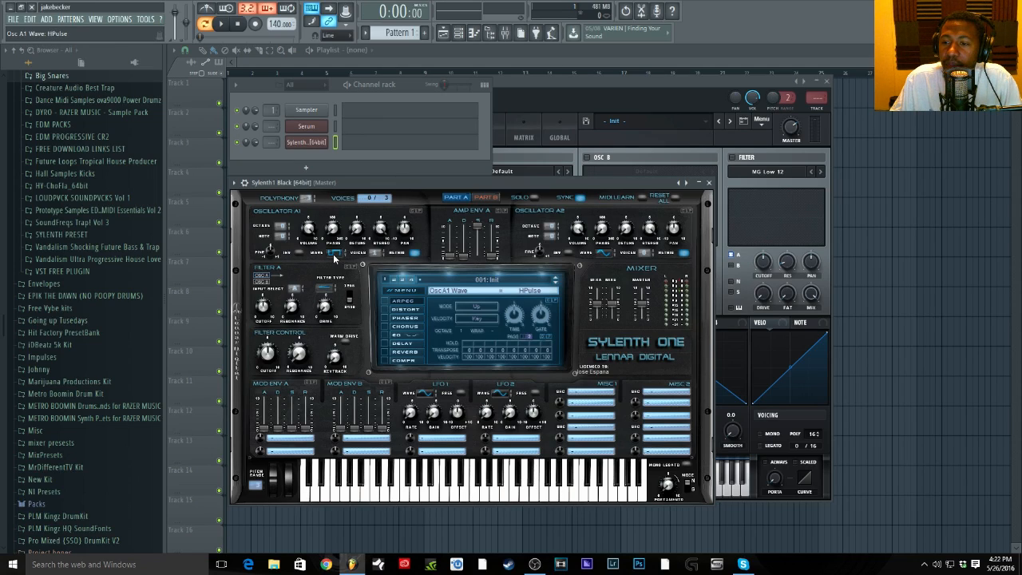
scroll(333, 254, "up", 2)
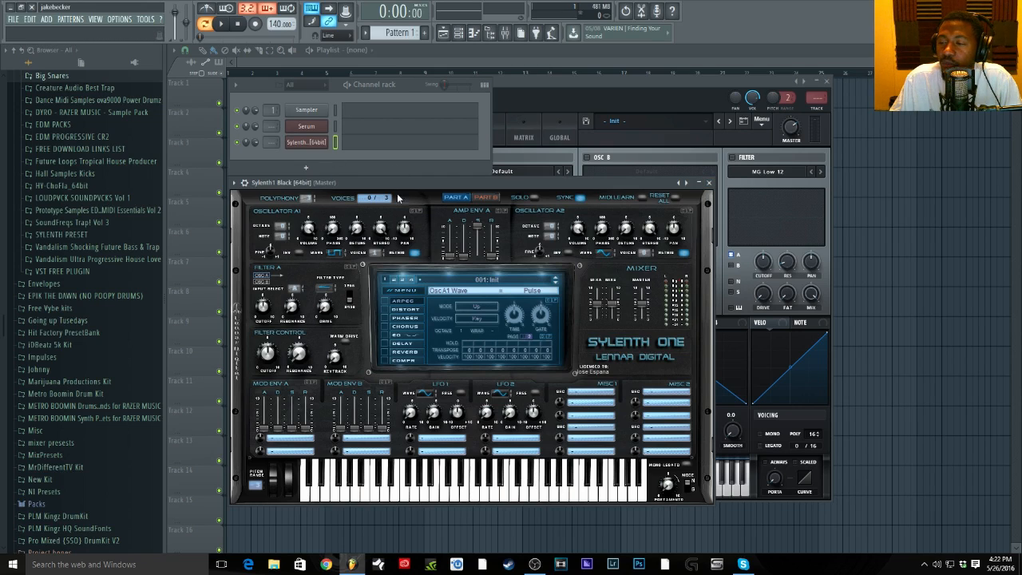
left_click(709, 182)
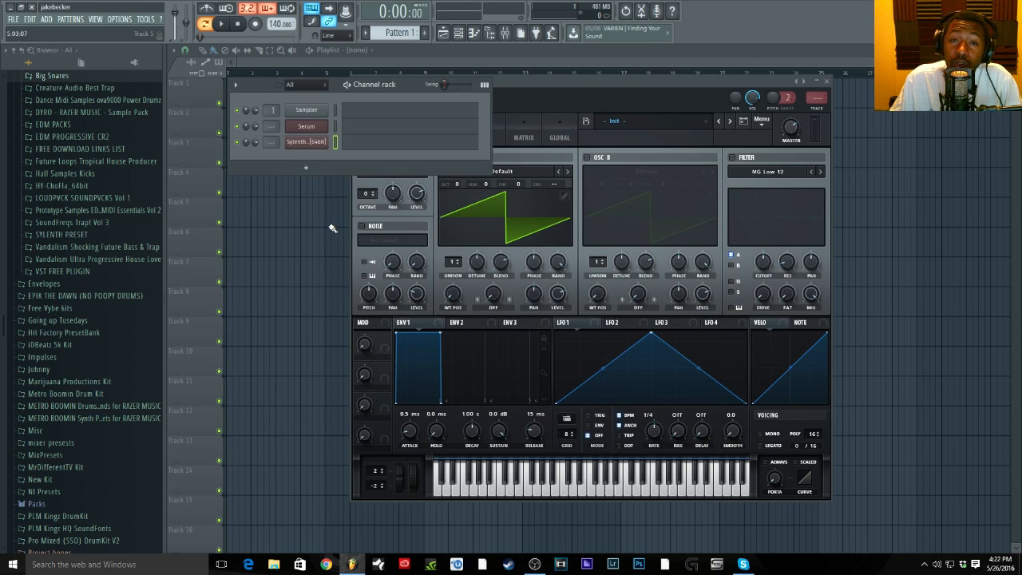
- Bring the Serum window forward and set oscillator A's unison to 16 voices
mouse_move(557, 79)
left_mouse_down()
mouse_move(545, 90)
mouse_move(545, 75)
left_mouse_up()
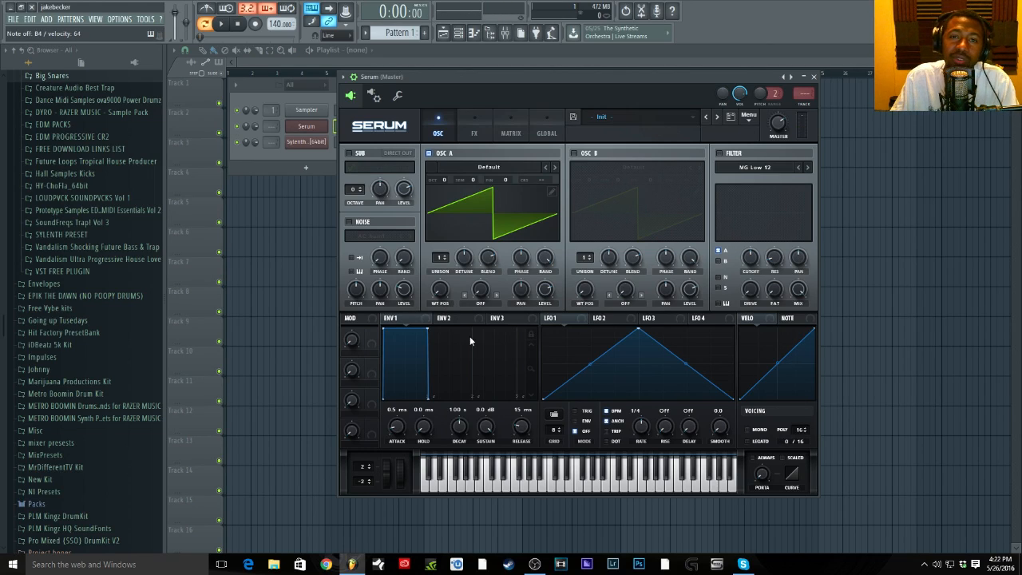
left_click(439, 258)
left_click_drag(437, 254, 422, 49)
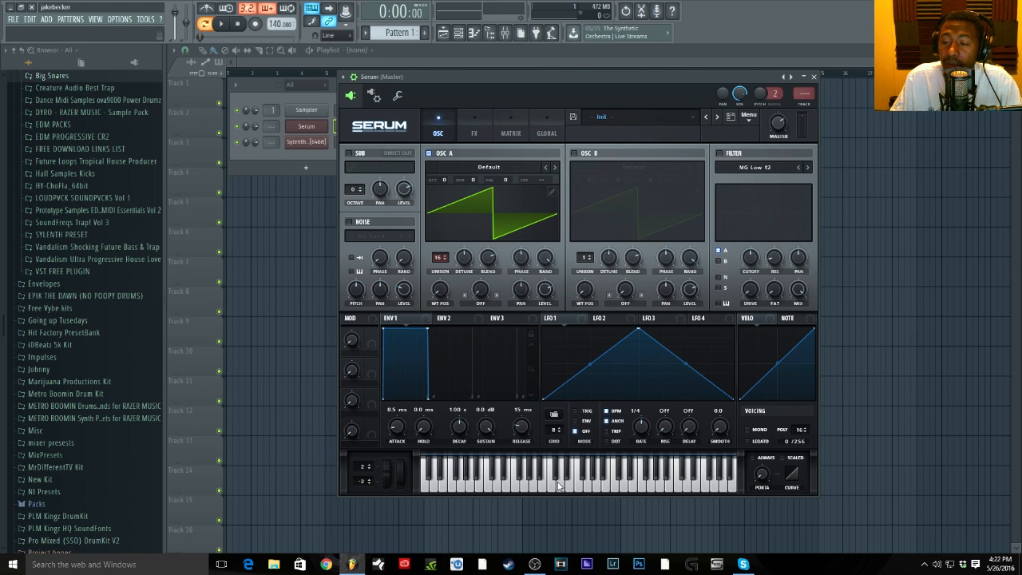
- Set the attack of Serum's Env 1 to 291 ms, playing test notes while adjusting it
left_click_drag(400, 431, 395, 396)
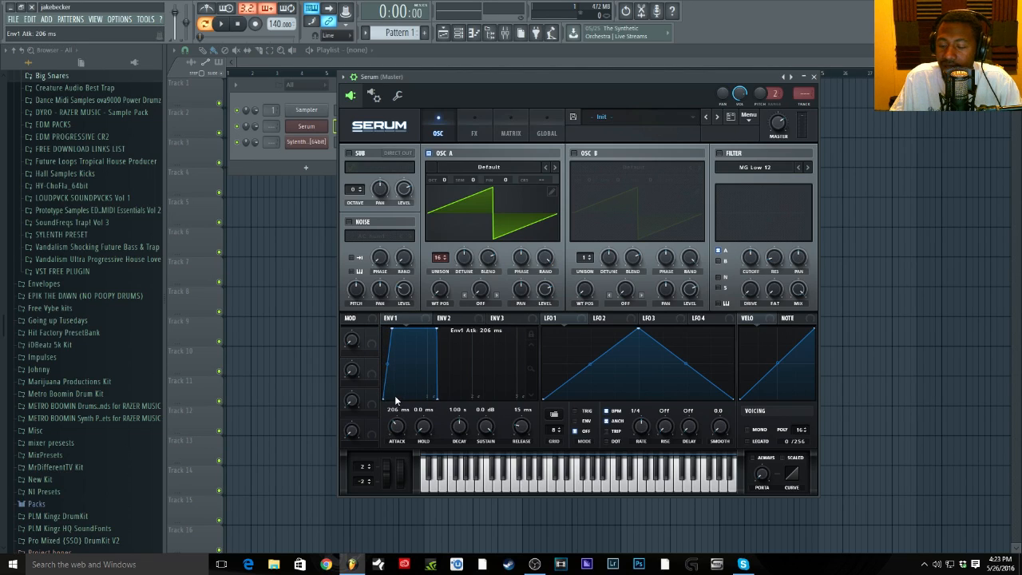
key("n")
key("n")
key("n")
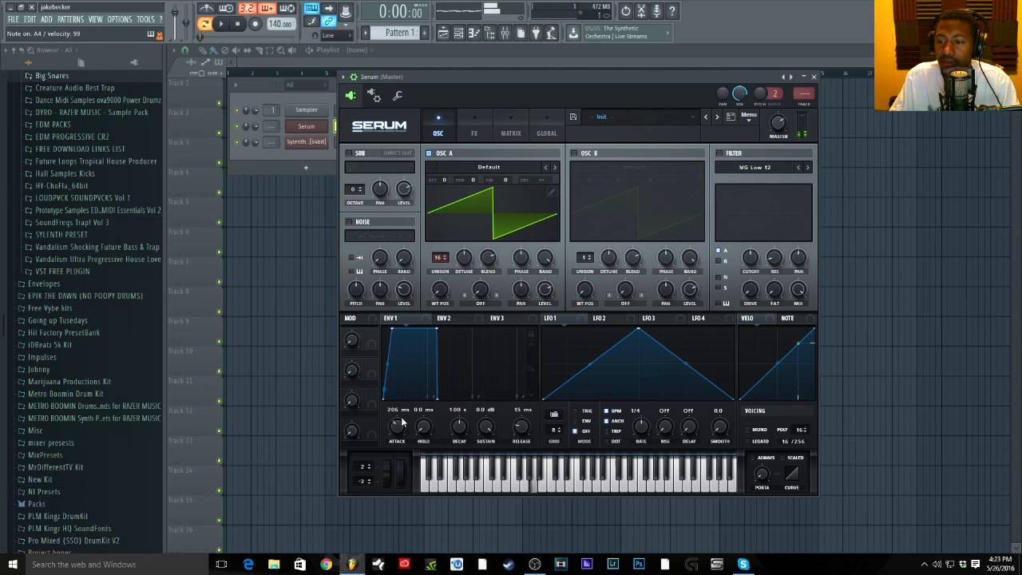
scroll(400, 428, "up", 2)
mouse_move(401, 426)
left_mouse_down()
mouse_move(401, 441)
mouse_move(397, 427)
left_mouse_up()
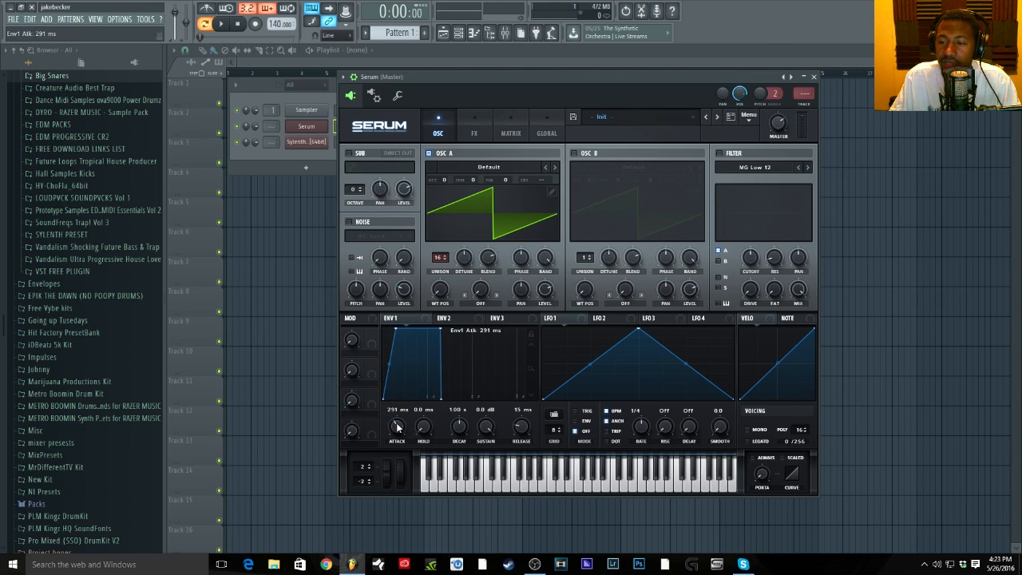
- Set Env 1's release to 1.29 s, with sustain at 0.0 dB and decay at 1.00 s, and audition some notes
left_click_drag(521, 429, 521, 396)
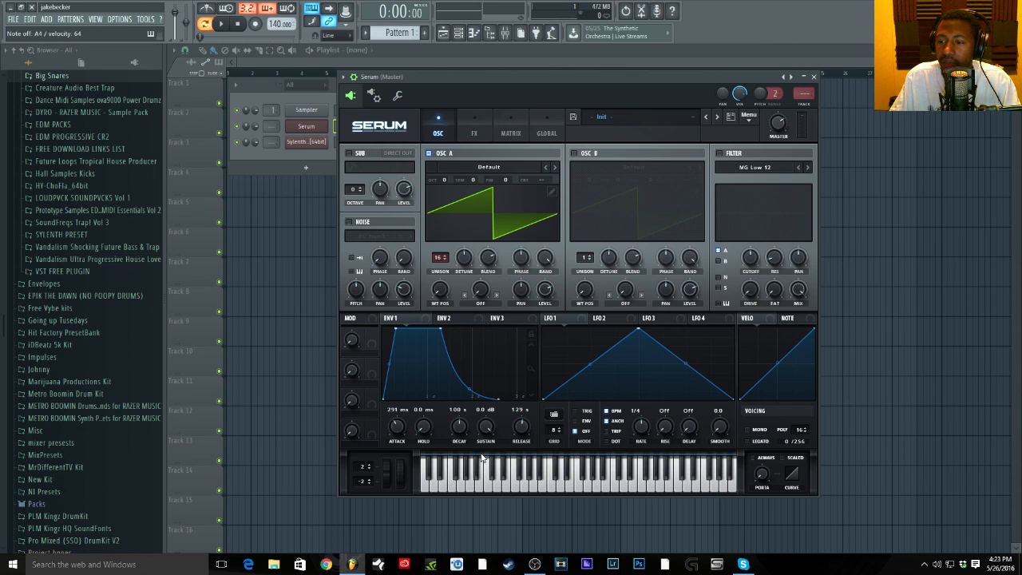
mouse_move(485, 436)
left_mouse_down()
mouse_move(485, 471)
mouse_move(476, 433)
left_mouse_up()
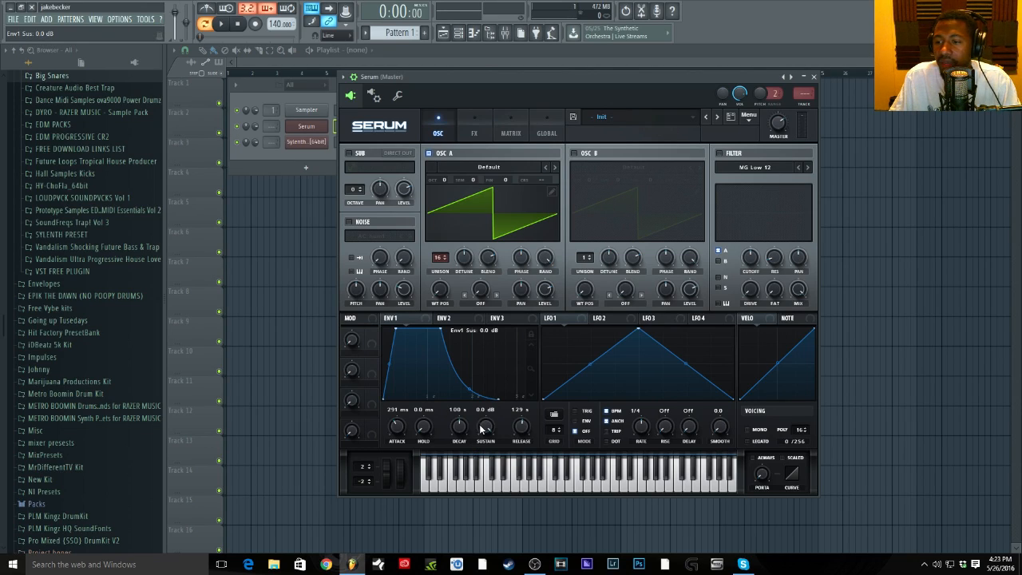
left_click_drag(459, 431, 460, 431)
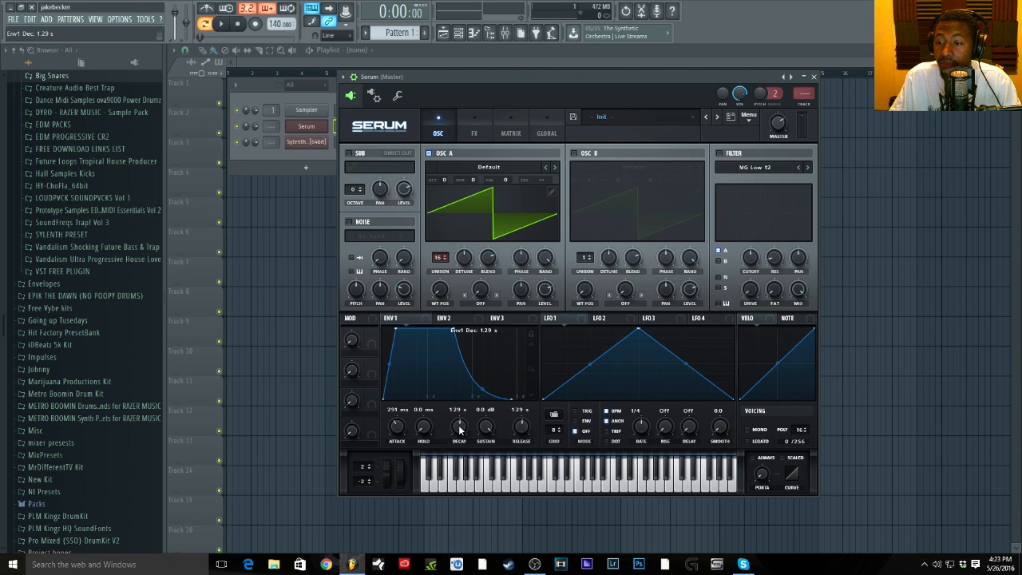
right_click(460, 430)
left_click(489, 485)
key("n")
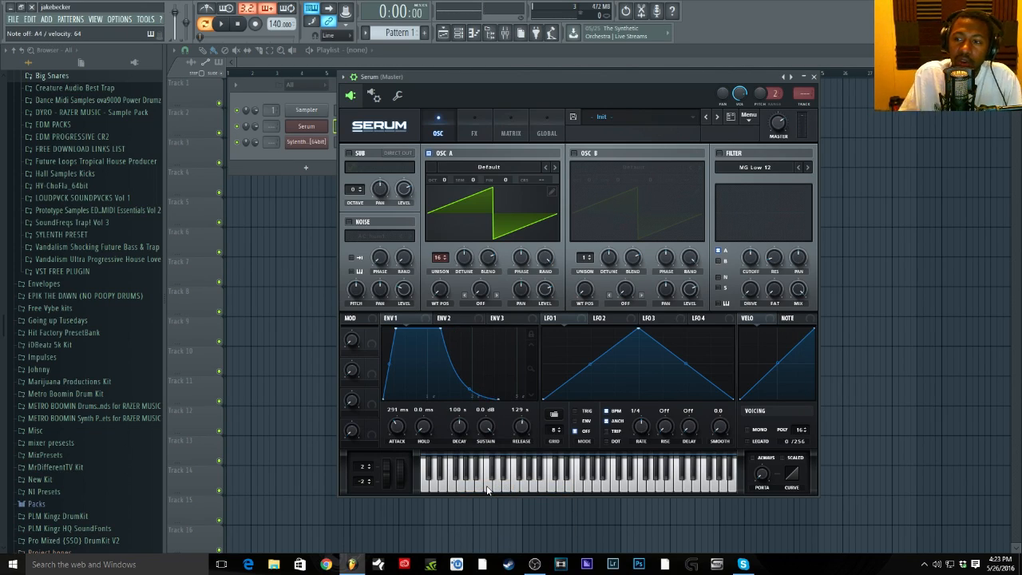
key("l")
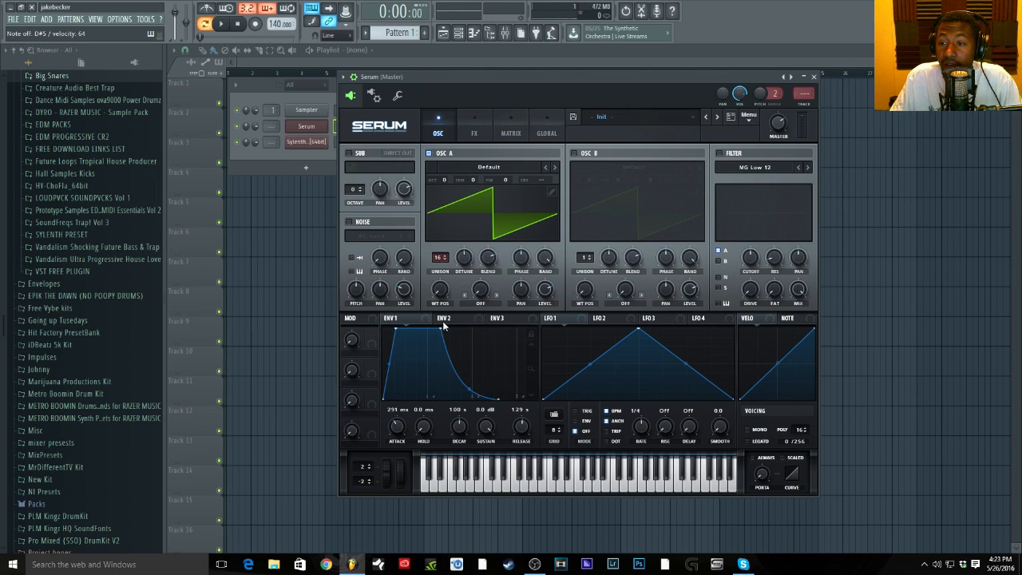
- Reopen the Sylenth1 channel and raise the attack of Amp Env A
left_click(306, 142)
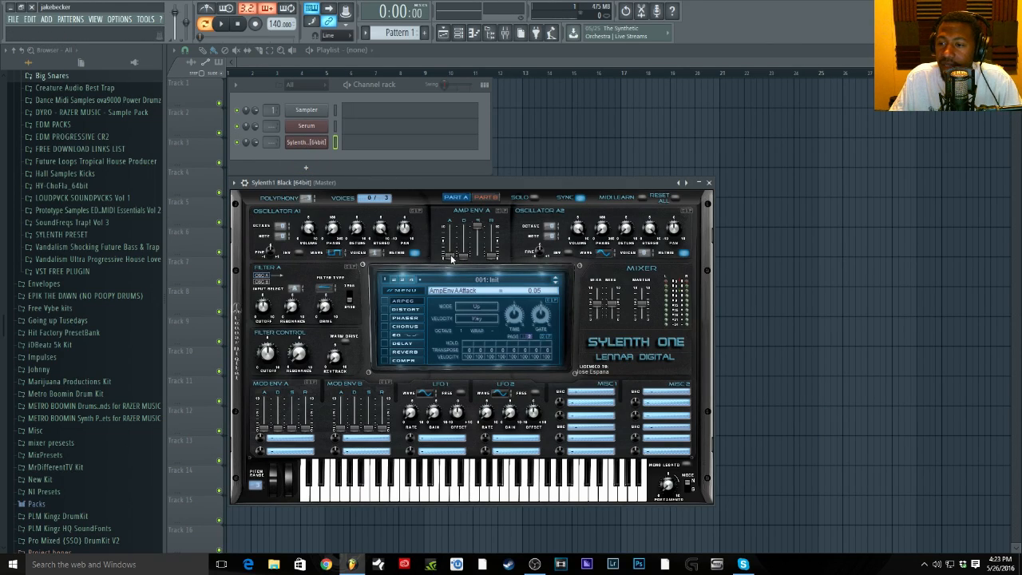
mouse_move(450, 255)
left_mouse_down()
mouse_move(451, 240)
mouse_move(492, 250)
mouse_move(492, 230)
mouse_move(487, 246)
mouse_move(452, 242)
left_mouse_up()
- Set Sylenth1's polyphony to 16 and give oscillator A1 a Saw wave with maximum voices and retrig off
left_click_drag(381, 256, 382, 113)
left_click_drag(298, 198, 291, 148)
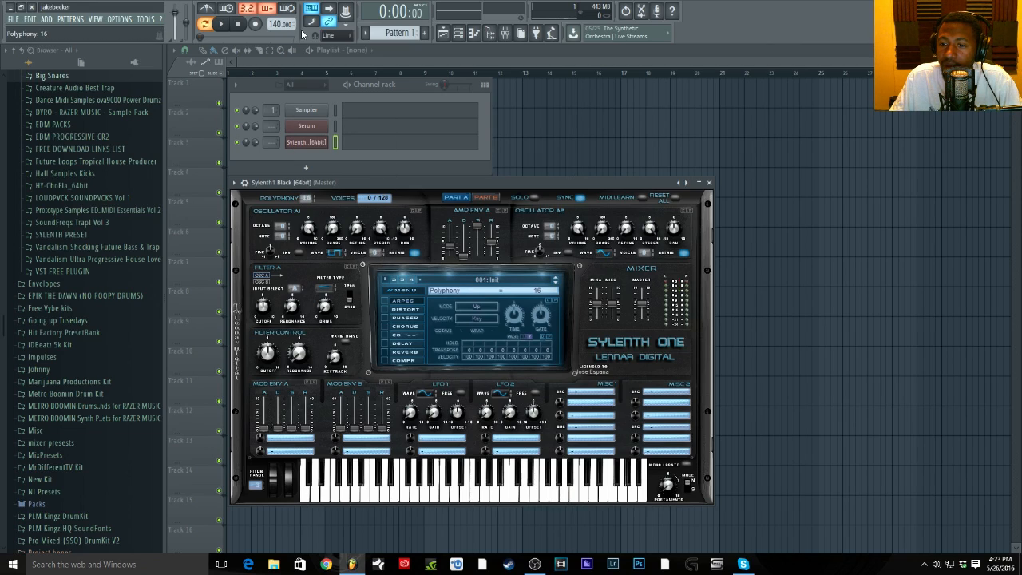
left_click(416, 253)
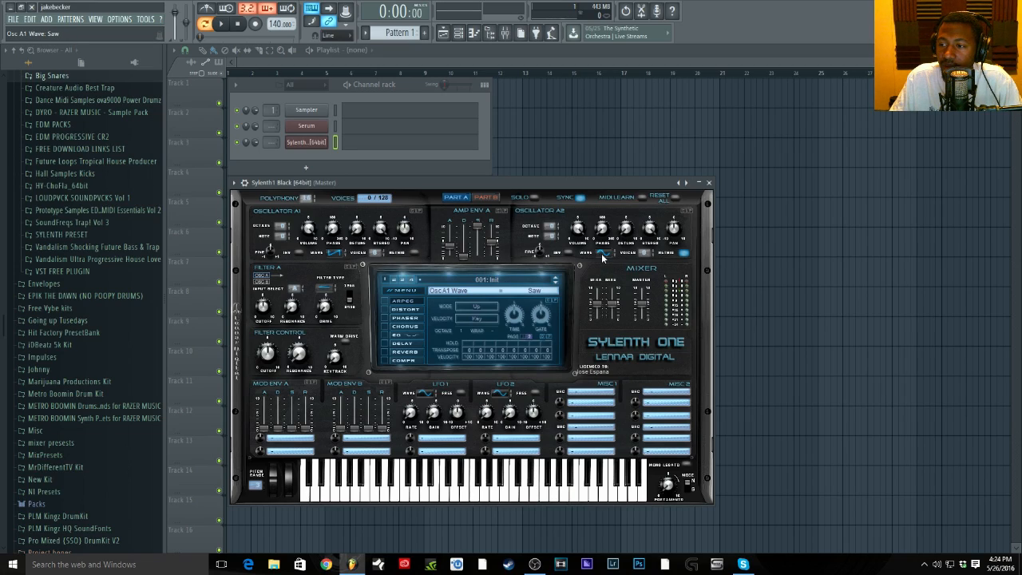
- Give oscillator A2 a Saw wave with maximum voices and retrig off, and set Amp Env A's release to 5.96
left_click_drag(645, 252, 633, 73)
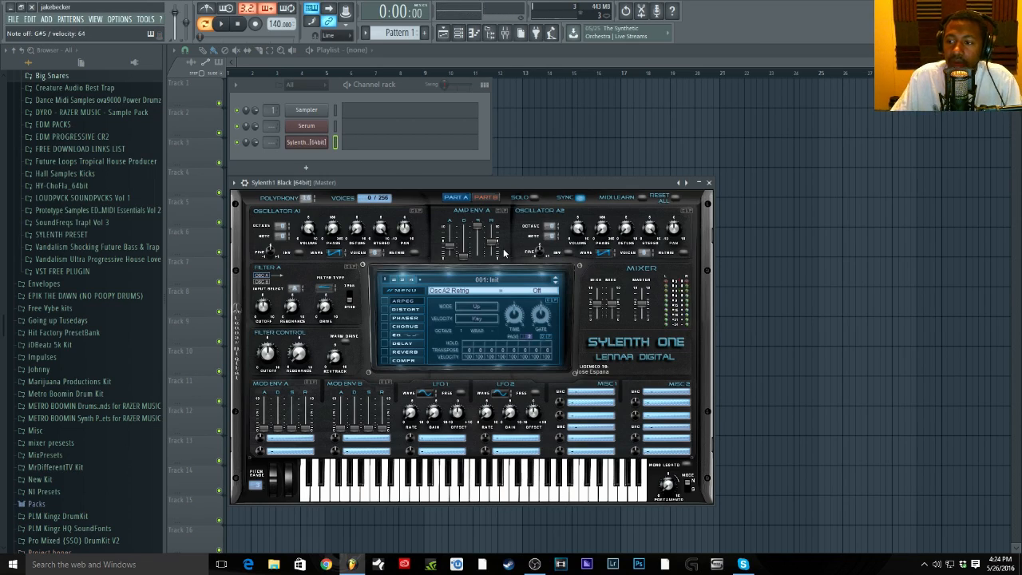
left_click_drag(497, 243, 495, 229)
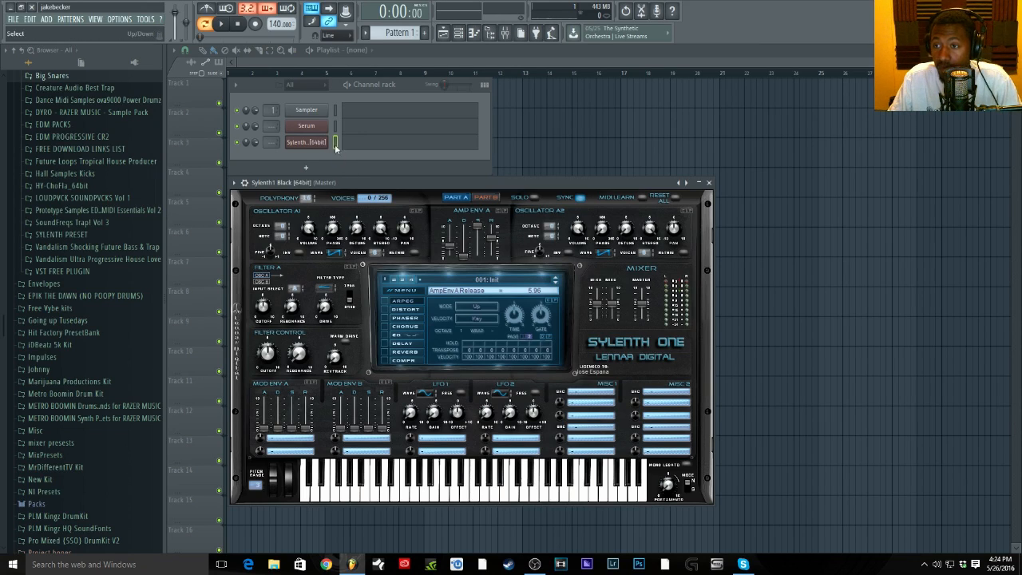
- Return to the Serum channel and fine-tune oscillator A's unison detune
left_click(317, 131)
mouse_move(446, 76)
left_mouse_down()
mouse_move(448, 106)
mouse_move(447, 80)
left_mouse_up()
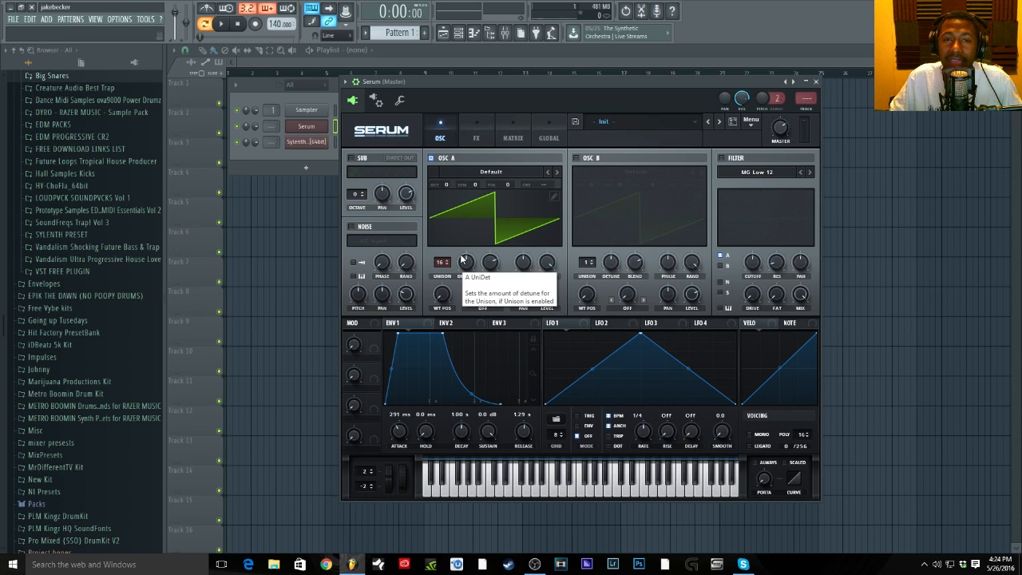
left_click_drag(467, 265, 467, 271)
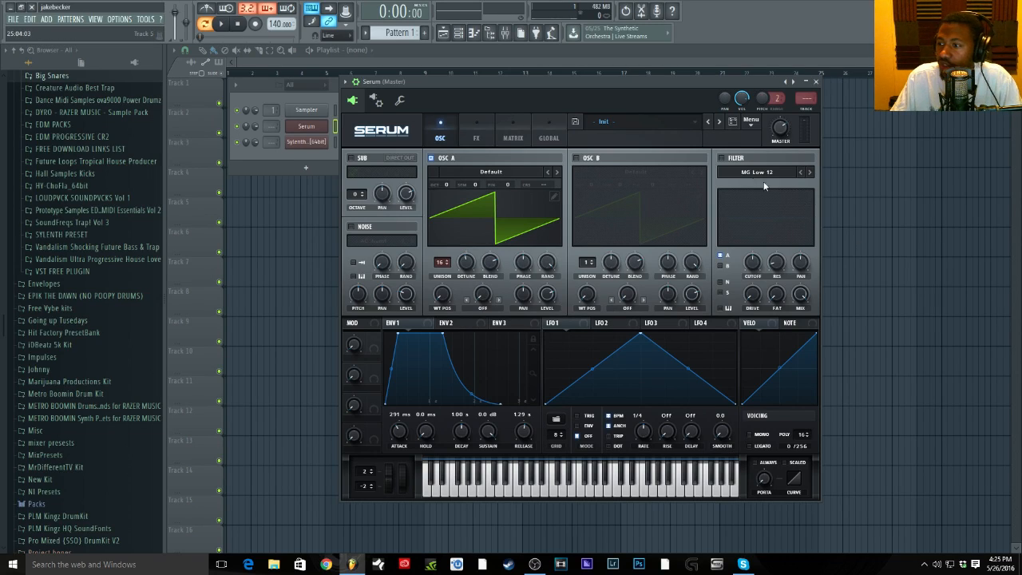
- Enable Serum's MG Low 12 filter on oscillator A and adjust the cutoff, trying 322 Hz and lower before raising it
left_click(722, 157)
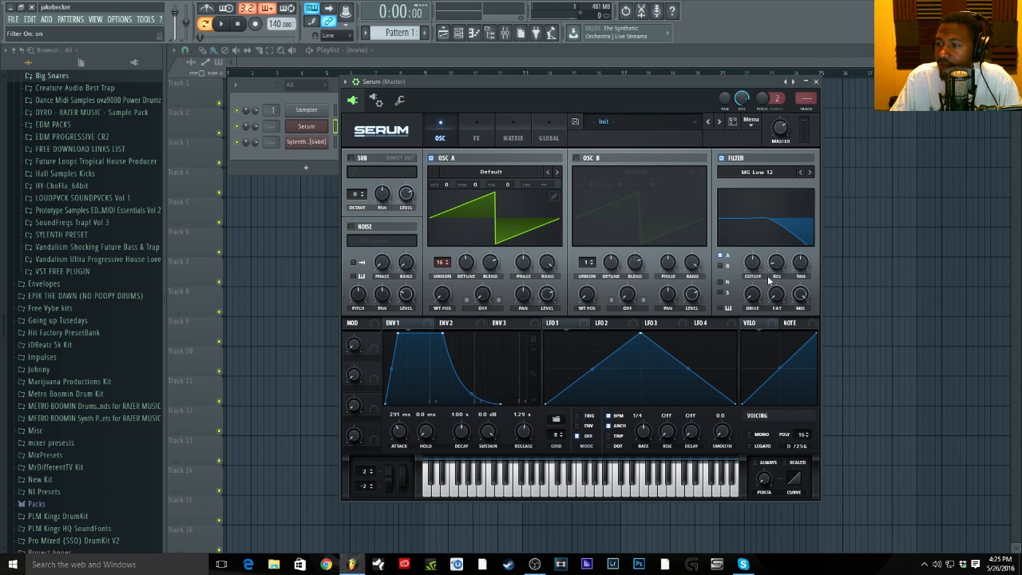
left_click_drag(752, 262, 752, 267)
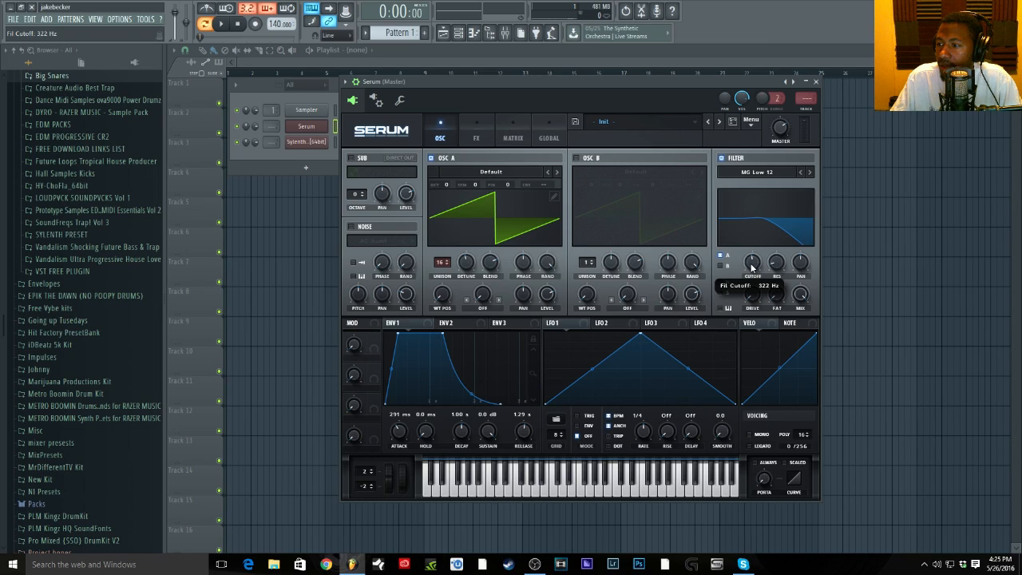
left_click_drag(751, 263, 749, 269)
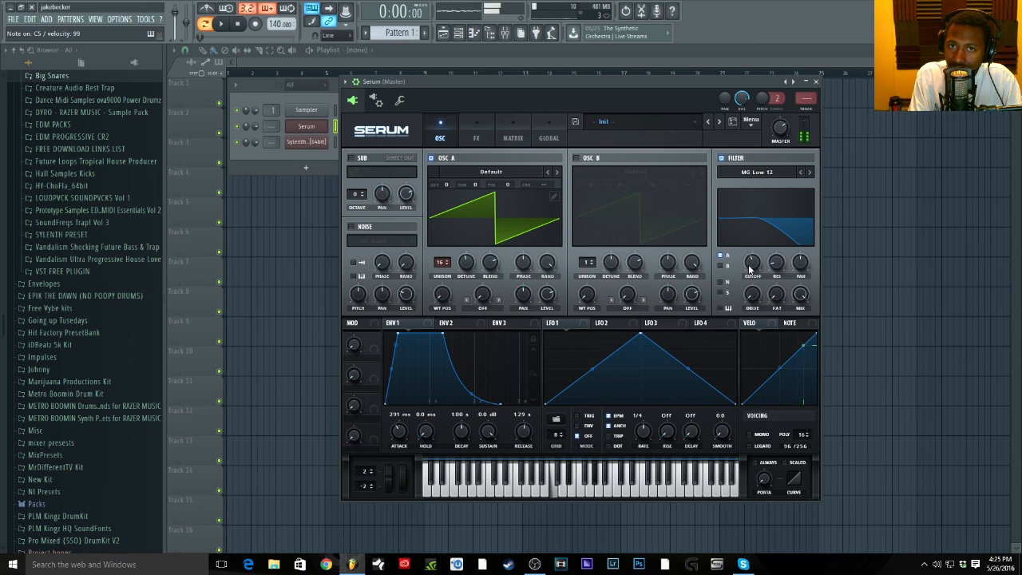
left_click_drag(749, 270, 749, 249)
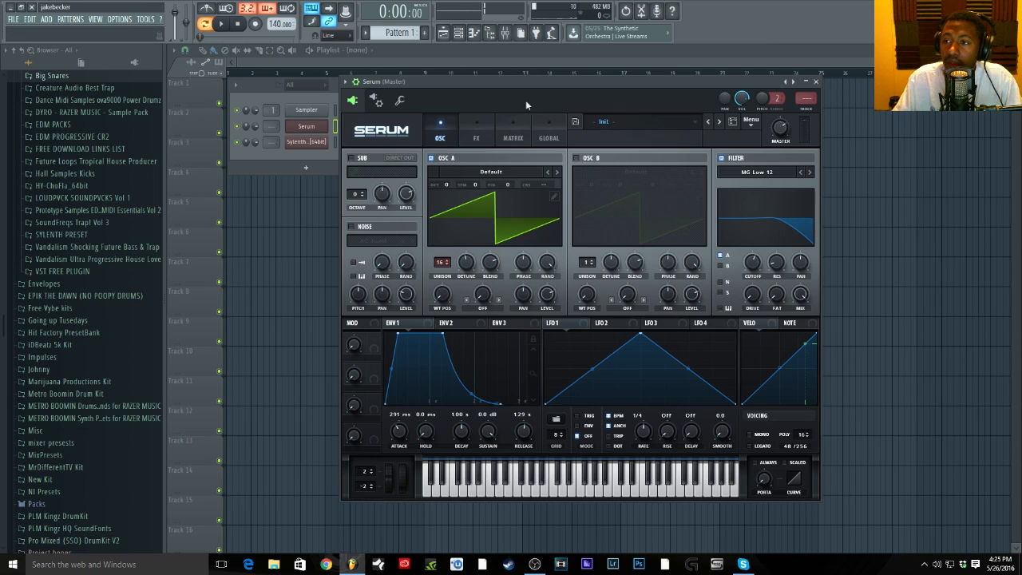
- Enable the Phaser, Reverb and Chorus effects in Serum
left_click(479, 139)
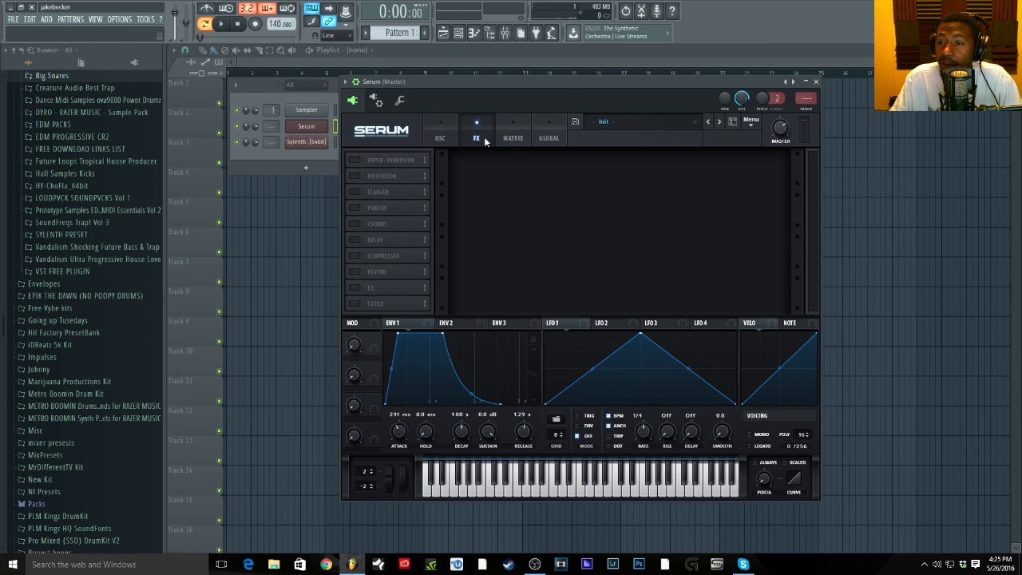
left_click(354, 208)
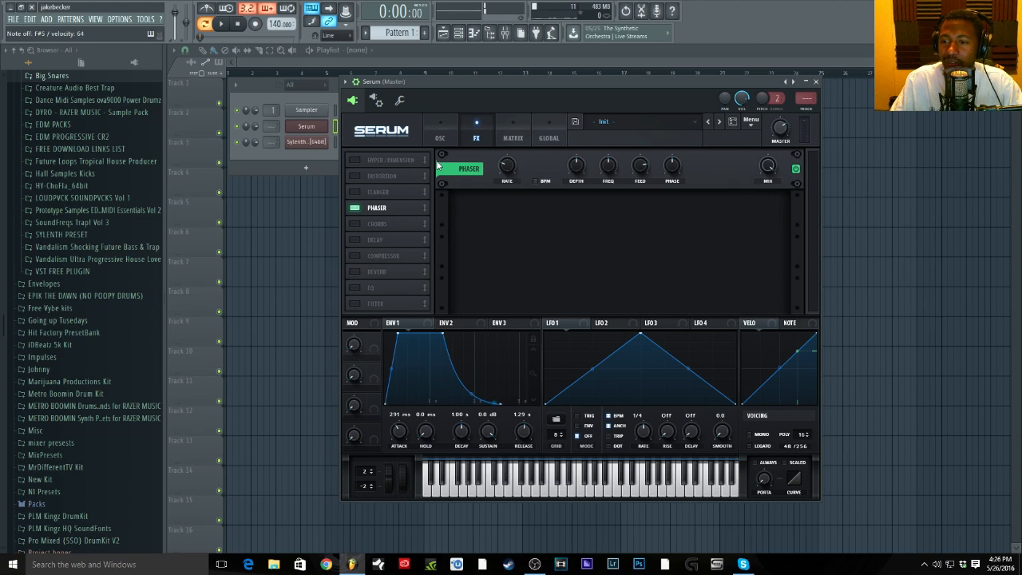
left_click(375, 271)
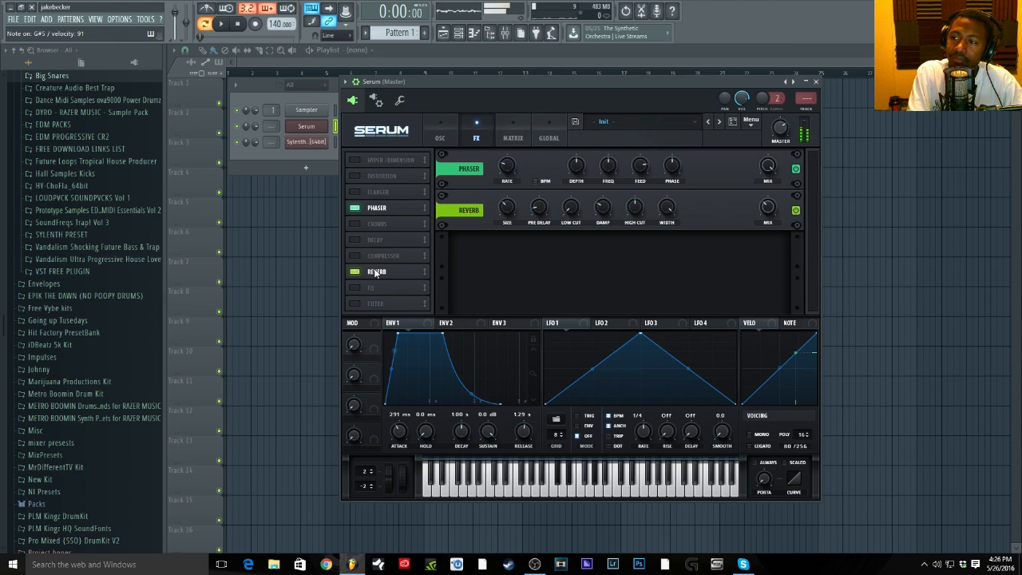
left_click(354, 224)
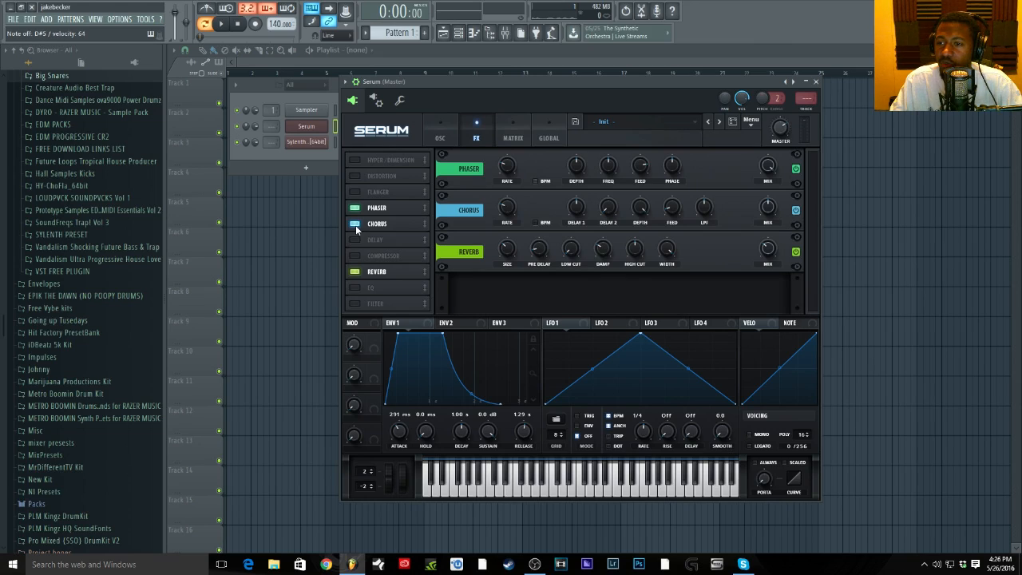
- Reshape Serum's LFO 1 from a triangle into a smooth sine-like wave with a dip in the first half and a peak in the second
left_click(441, 137)
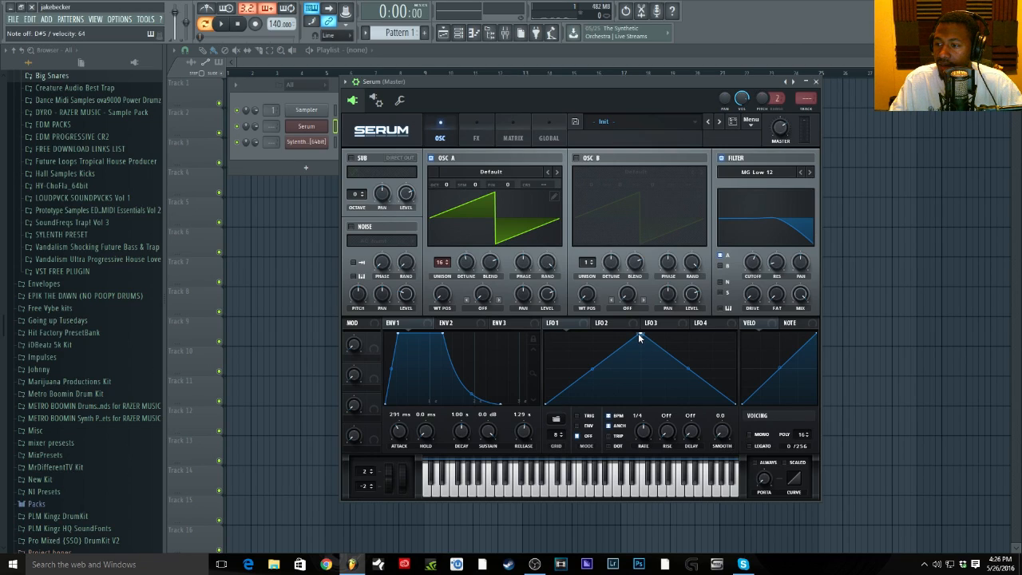
left_click_drag(547, 408, 613, 369)
left_click_drag(640, 336, 642, 369)
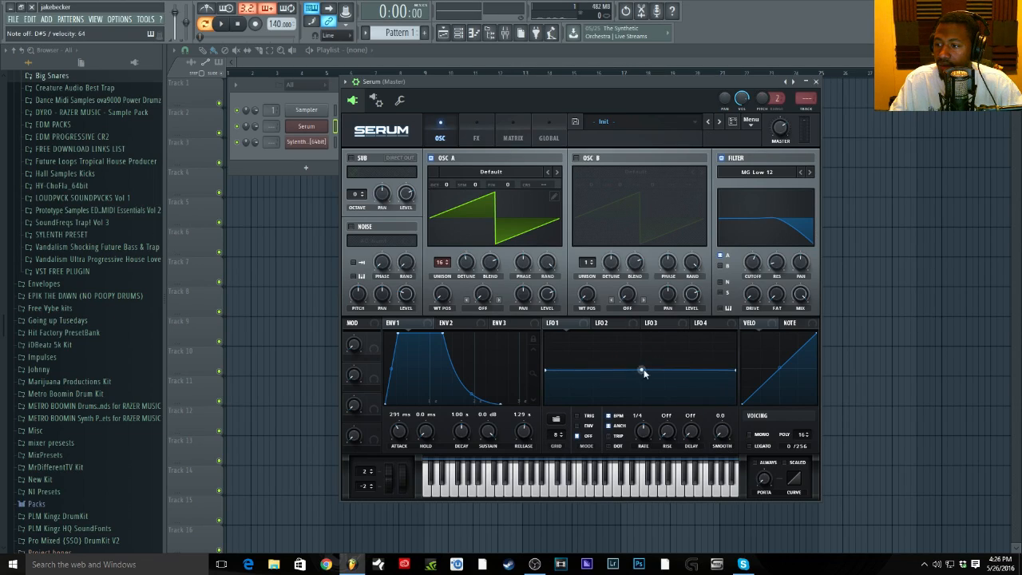
double_click(688, 373)
left_click_drag(689, 372, 688, 344)
double_click(591, 370)
left_click_drag(591, 370, 558, 391)
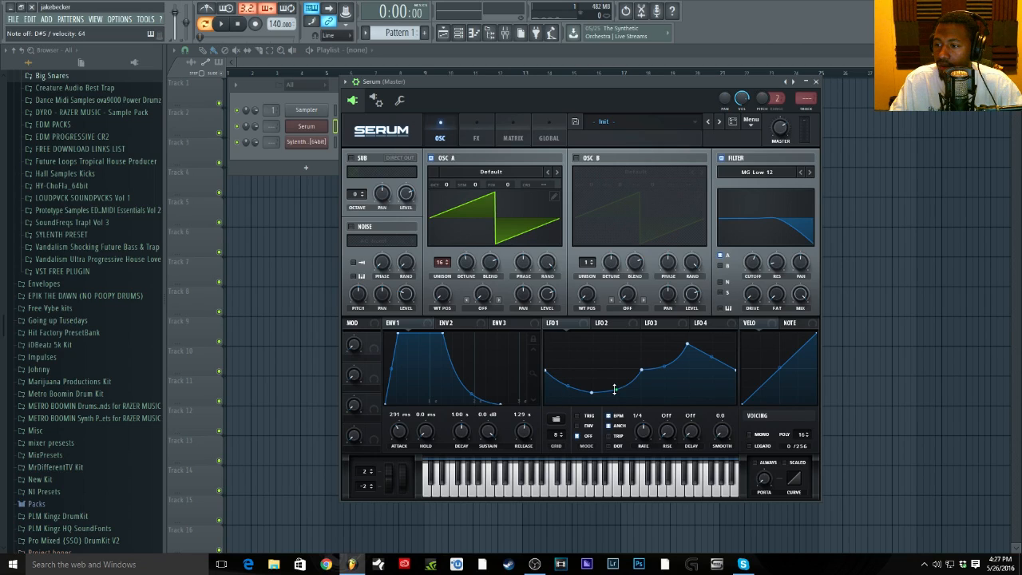
left_click_drag(666, 365, 710, 352)
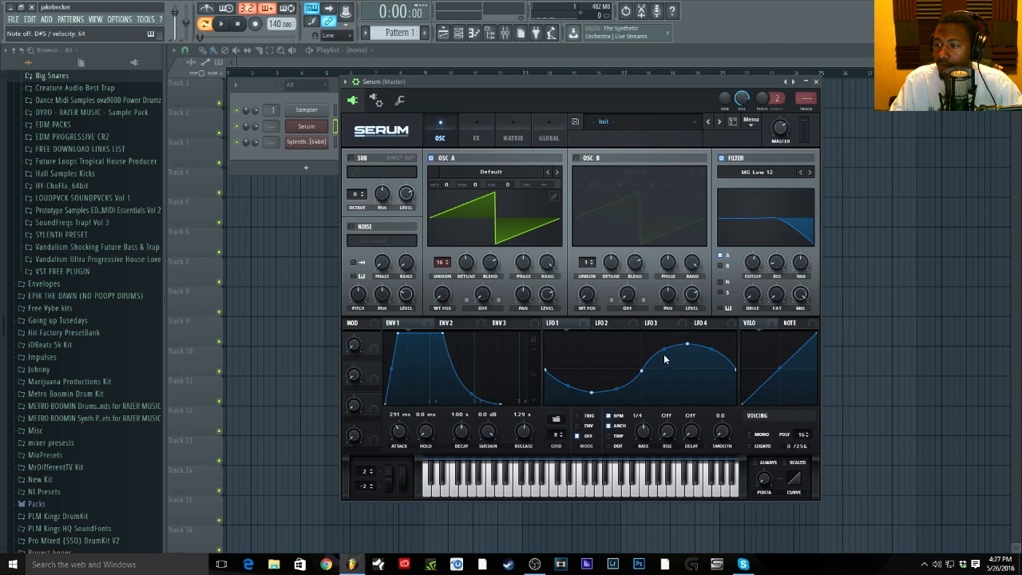
- Map LFO 1 to oscillator A's pan and set the LFO rate to 1/2
left_click_drag(579, 324, 522, 302)
left_click_drag(523, 301, 523, 296)
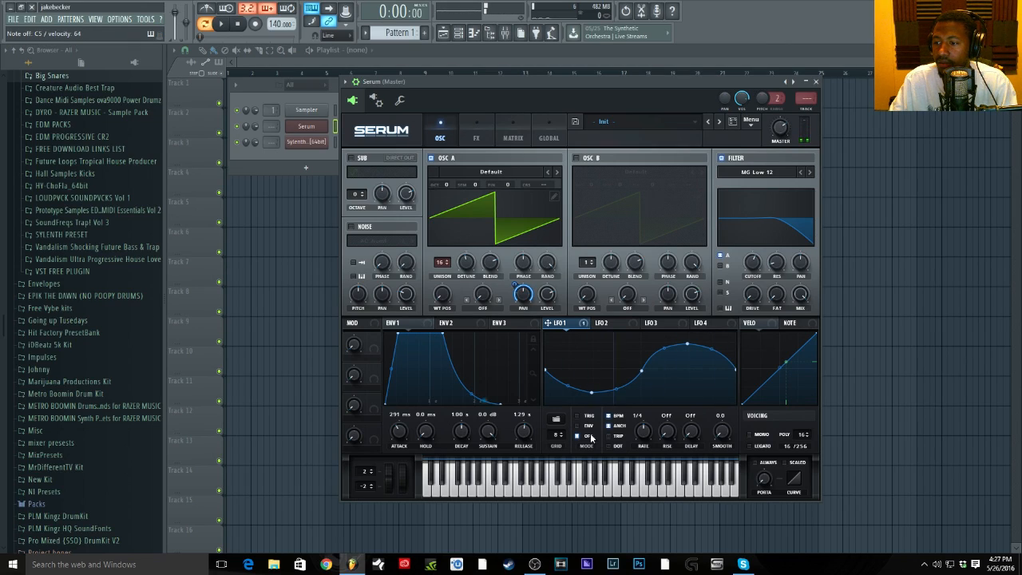
mouse_move(646, 439)
left_mouse_down()
mouse_move(643, 423)
mouse_move(645, 444)
left_mouse_up()
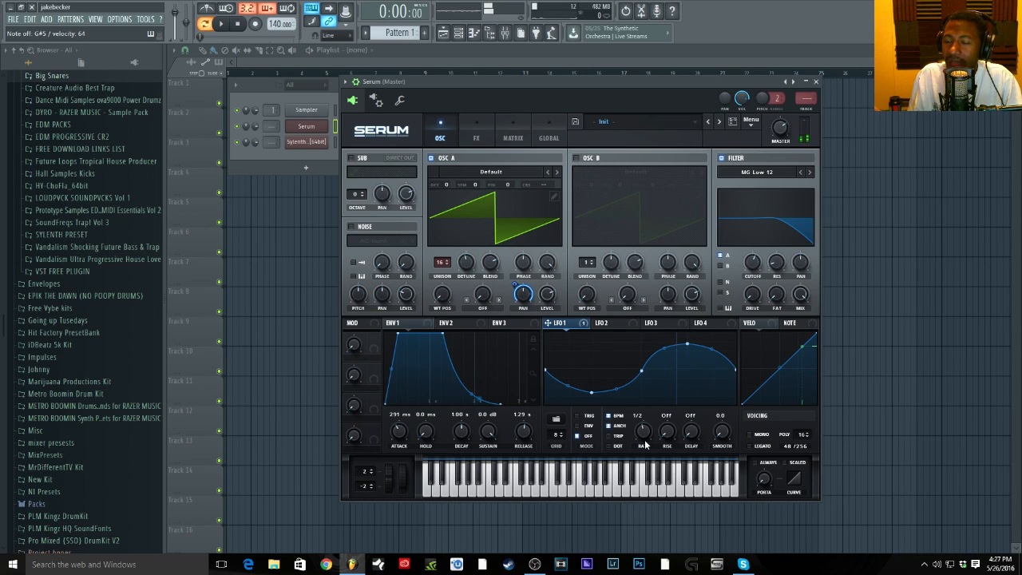
- In Sylenth1, route LFO 1 to Pan AB with an amount of about 2.95, adjust its gain, and set its rate to 1/4
left_click(309, 156)
left_click(311, 143)
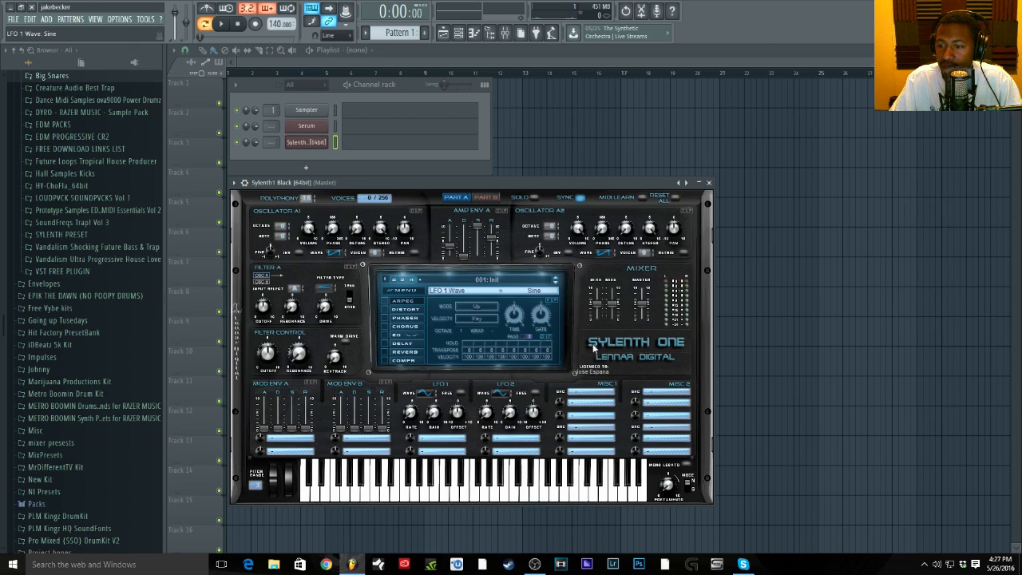
left_click(432, 438)
left_click(438, 434)
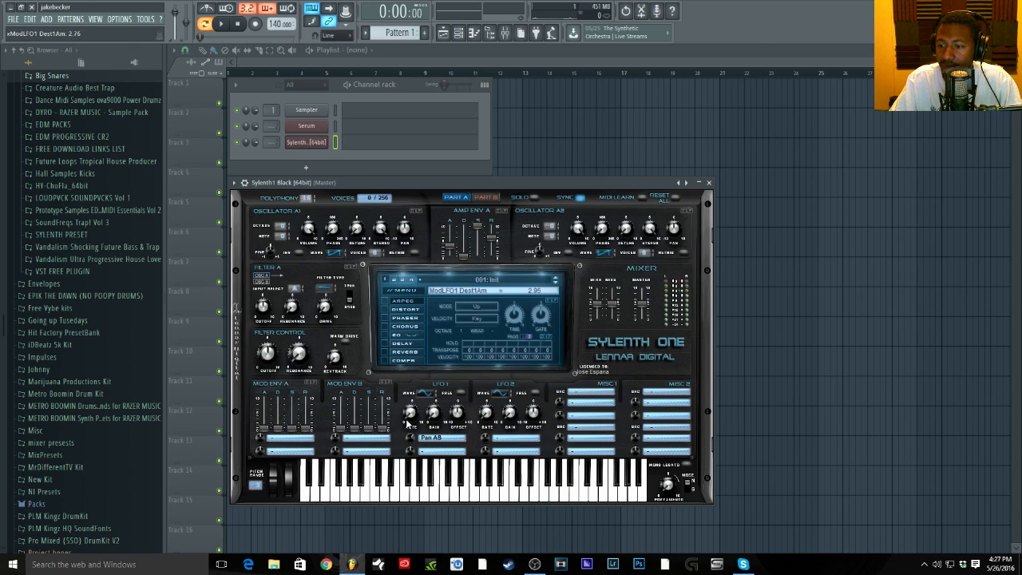
left_click_drag(414, 414, 413, 412)
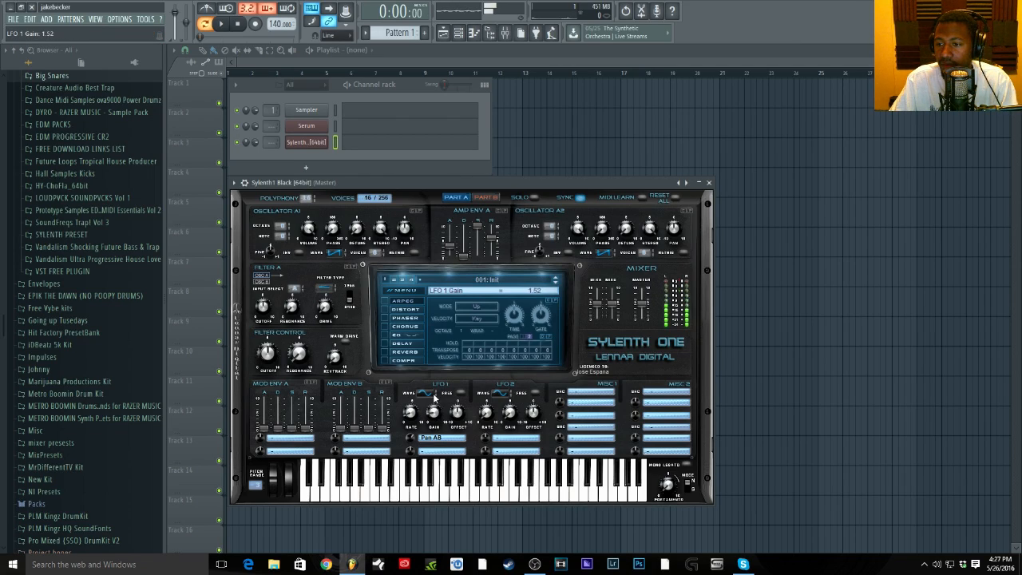
left_click_drag(415, 408, 431, 387)
left_click_drag(411, 412, 406, 389)
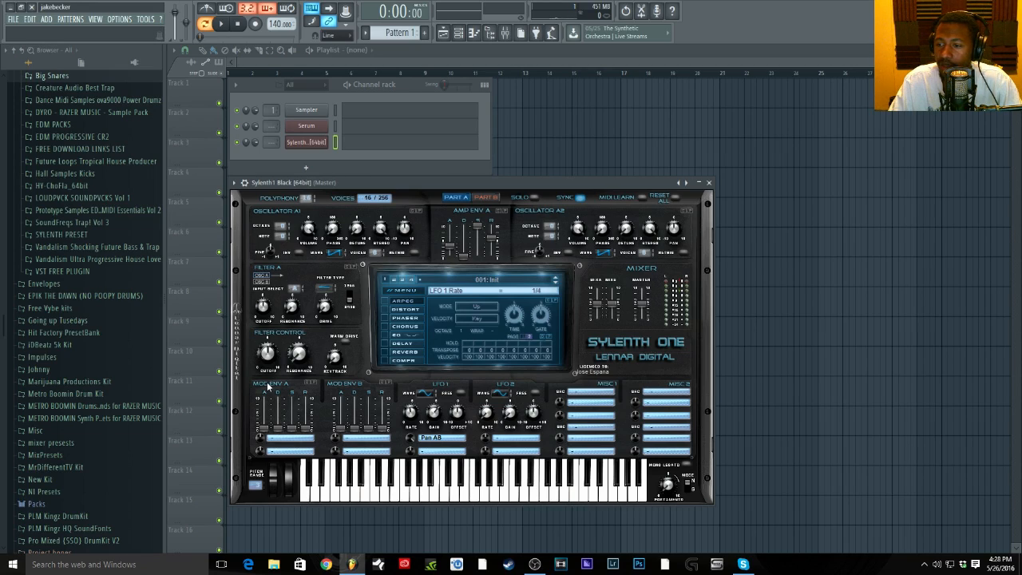
- Return to Serum and load the Spectral Growl 001 wavetable into oscillator A
left_click(310, 127)
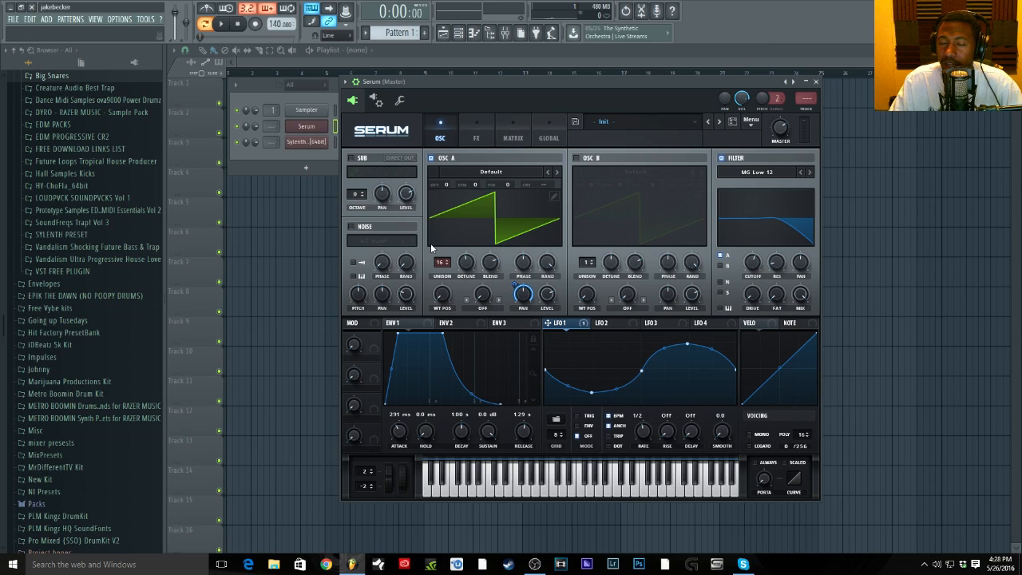
left_click(505, 174)
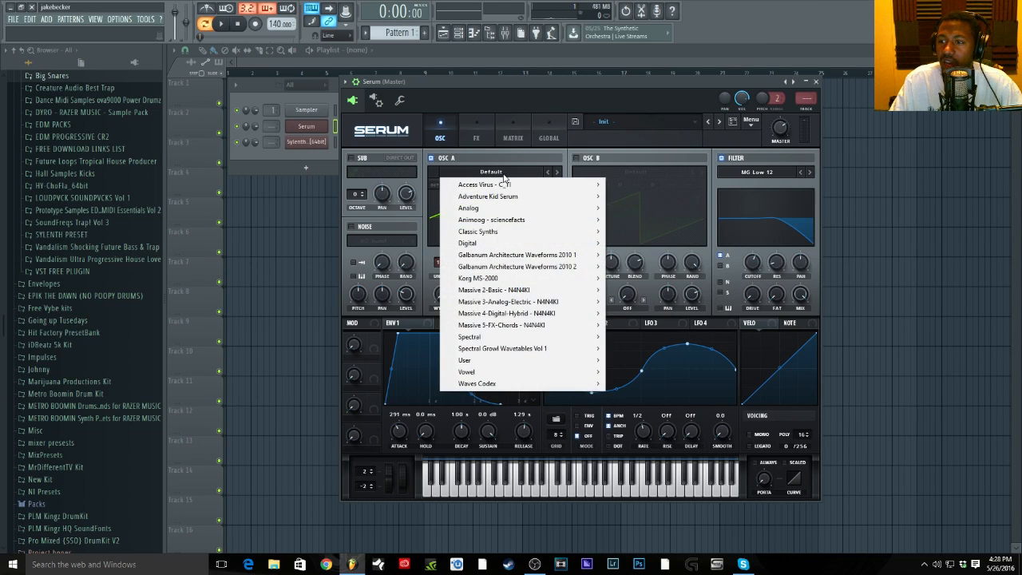
mouse_move(496, 210)
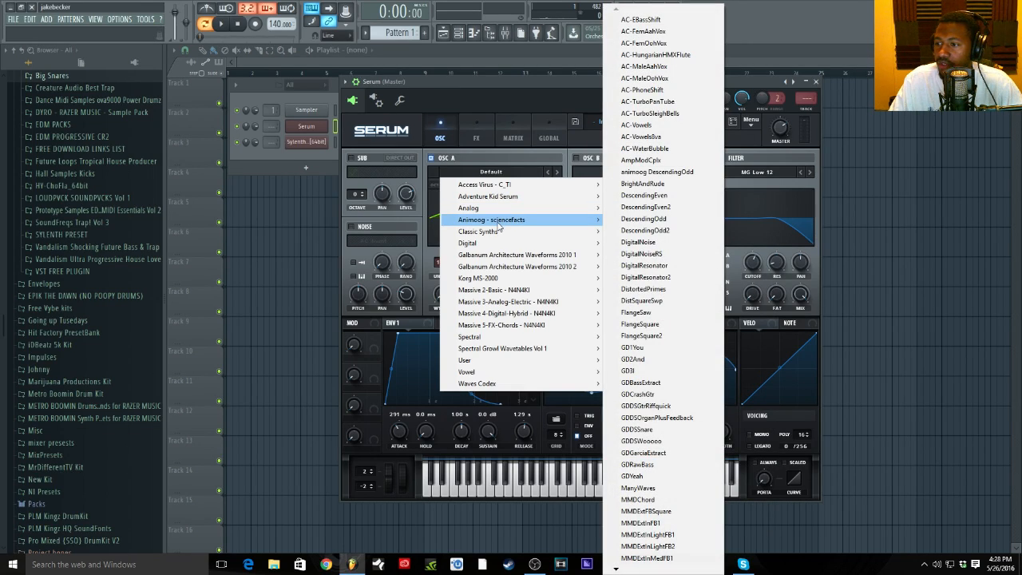
mouse_move(495, 349)
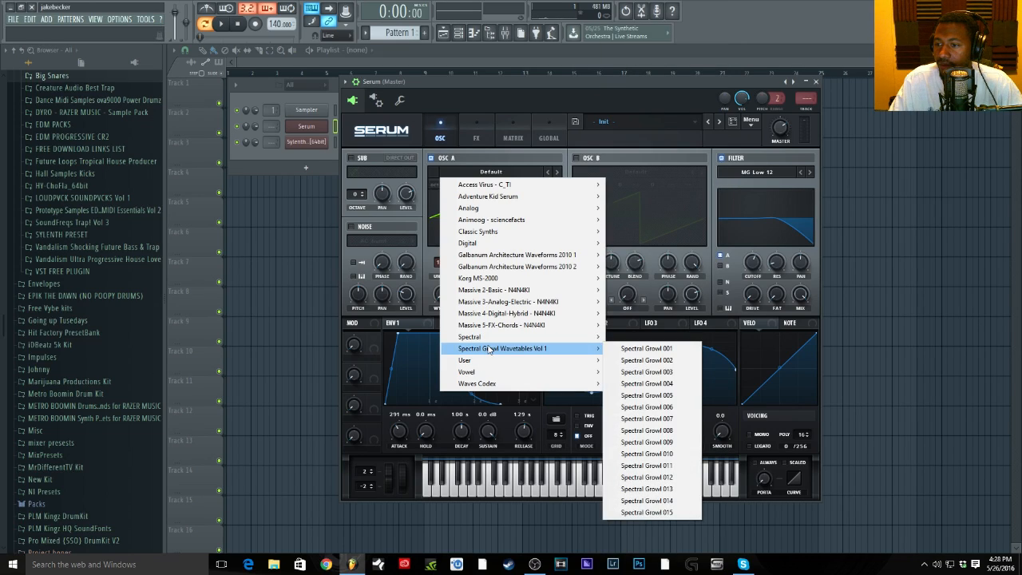
left_click(642, 349)
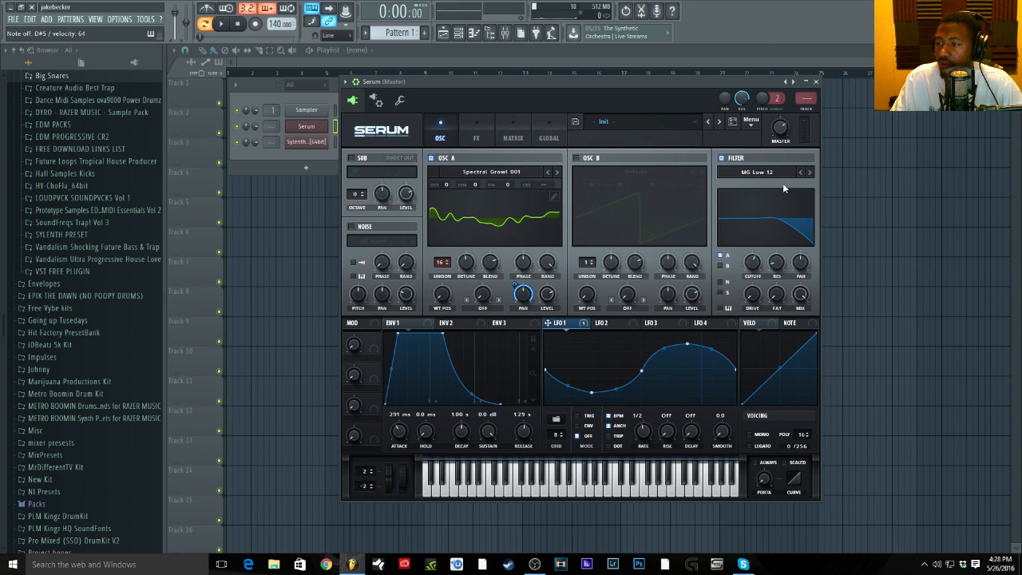
- Change Serum's filter to Formant-I and modulate its cutoff with LFO 1, adjusting the cutoff and modulation amount
left_click(760, 172)
mouse_move(761, 225)
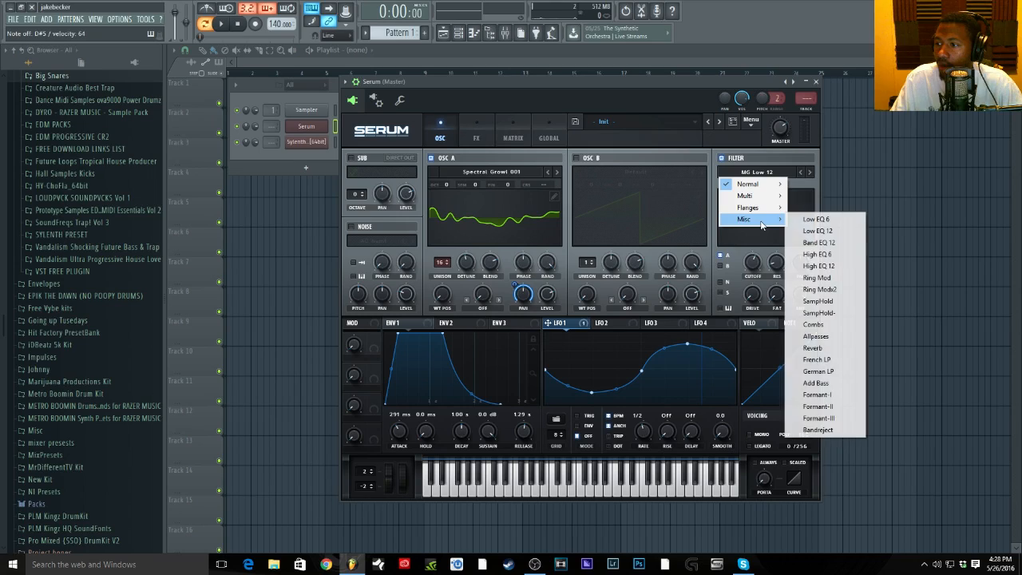
left_click(830, 396)
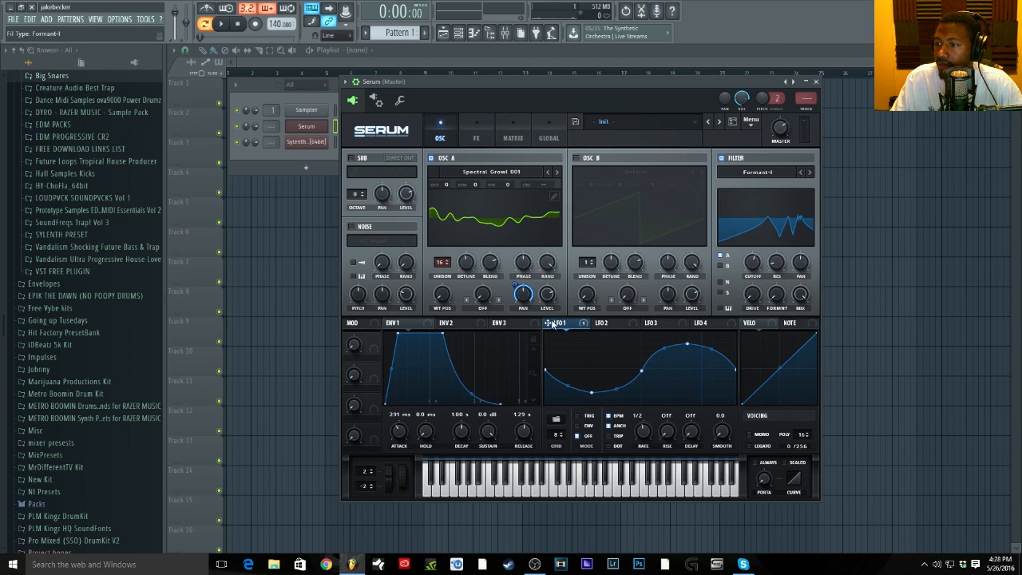
left_click_drag(753, 270, 756, 261)
left_click_drag(757, 261, 756, 294)
left_click_drag(744, 253, 744, 264)
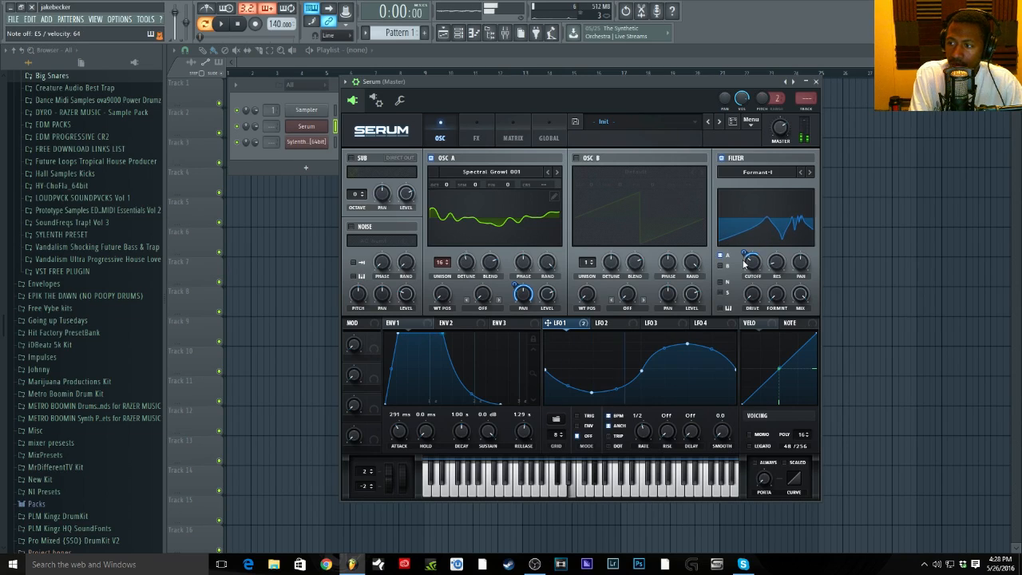
- Enable oscillator B through the filter with 16 unison voices, adjust its blend, and lower its level and detune
left_click(578, 158)
left_click(721, 268)
left_click_drag(587, 264, 584, 59)
mouse_move(627, 269)
left_mouse_down()
mouse_move(616, 246)
mouse_move(629, 273)
left_mouse_up()
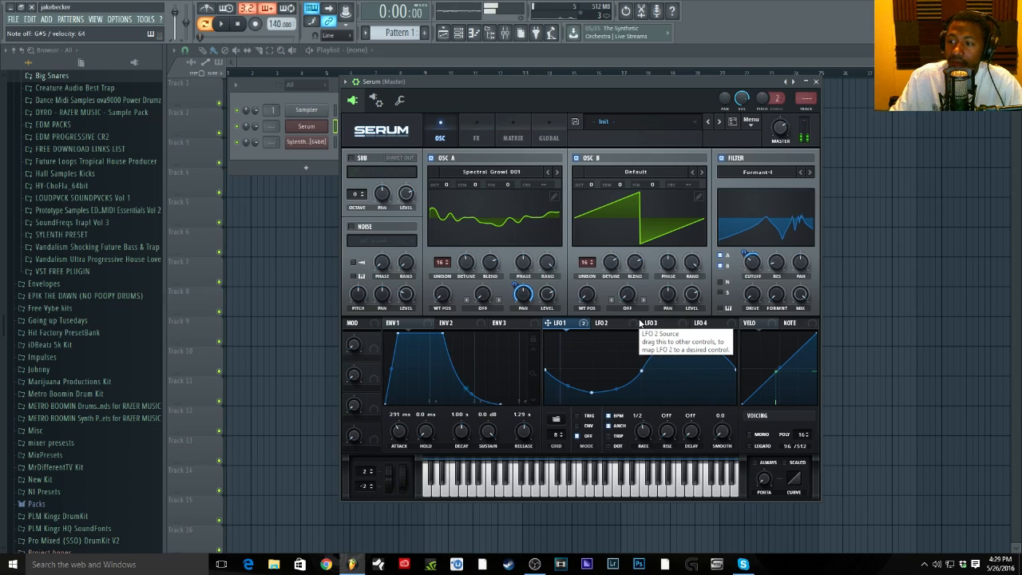
left_click_drag(695, 297, 692, 342)
left_click_drag(611, 263, 610, 296)
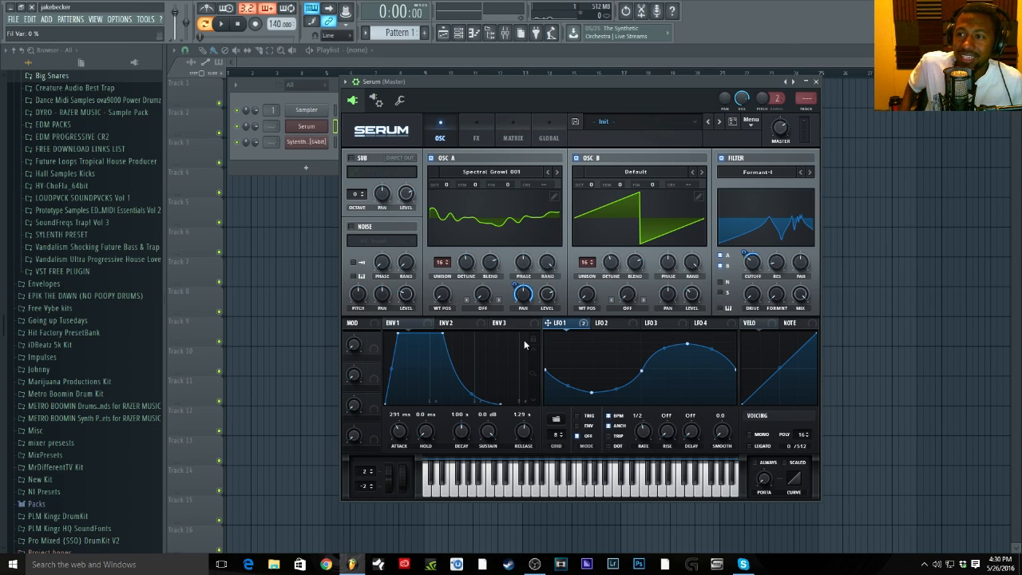
- Review Serum's active effects rack and return to the oscillator view
left_click(486, 134)
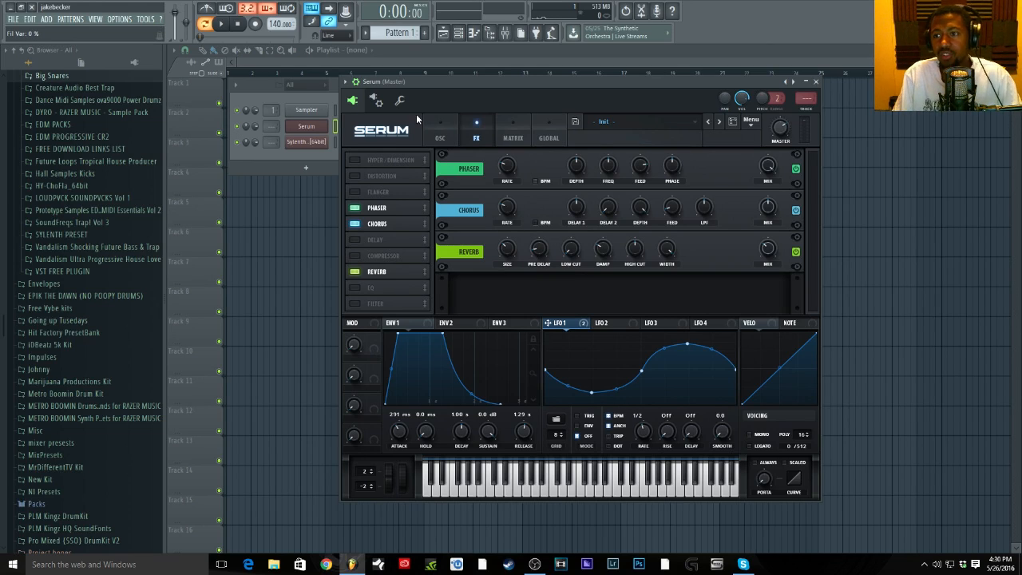
left_click(442, 135)
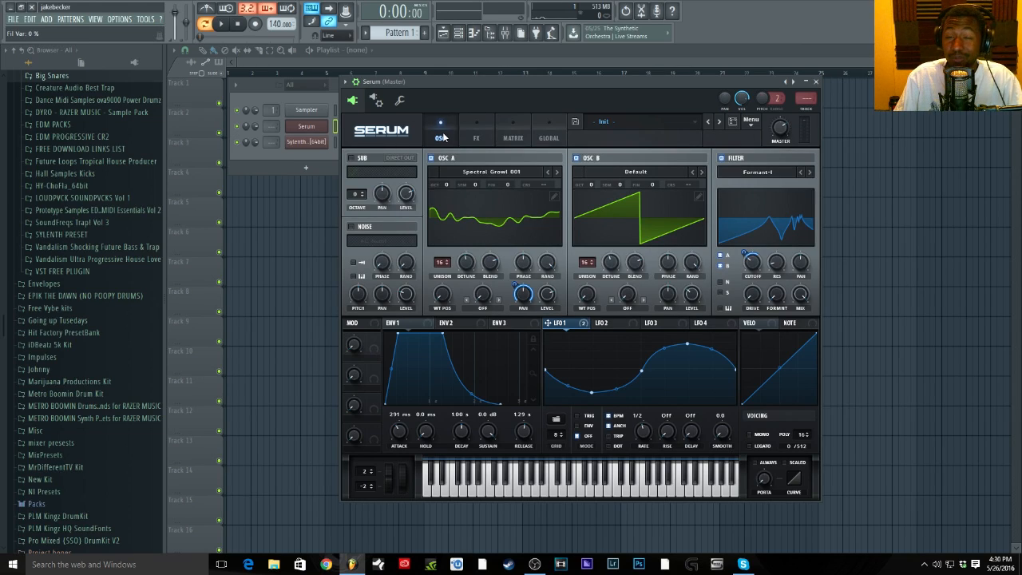